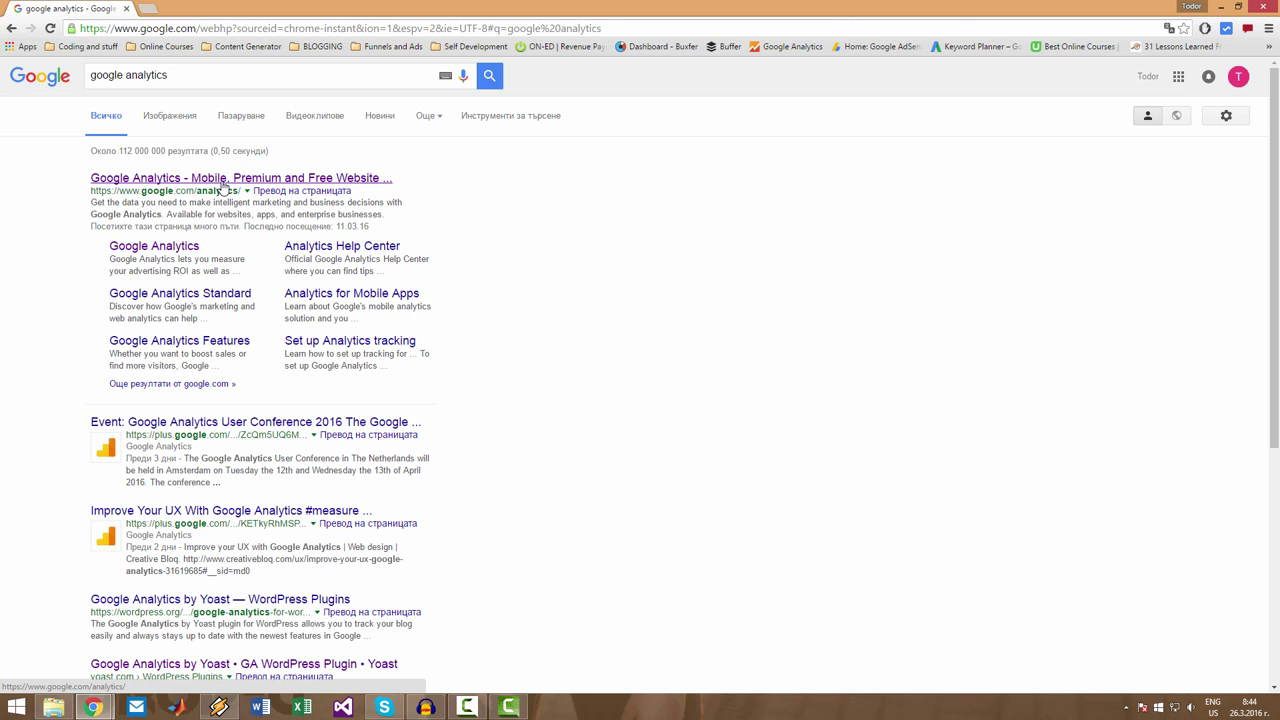
- Open the Google Analytics website from the search results and sign in to the Google Analytics product
click(227, 187)
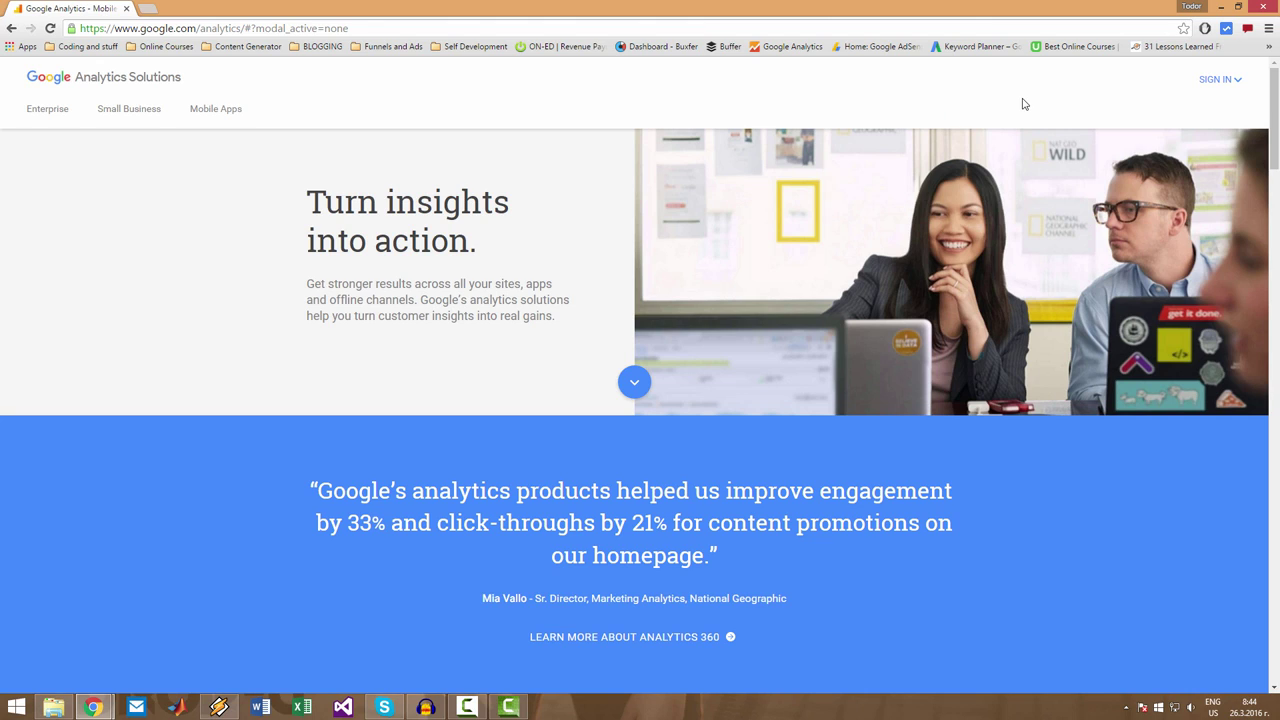
click(1226, 86)
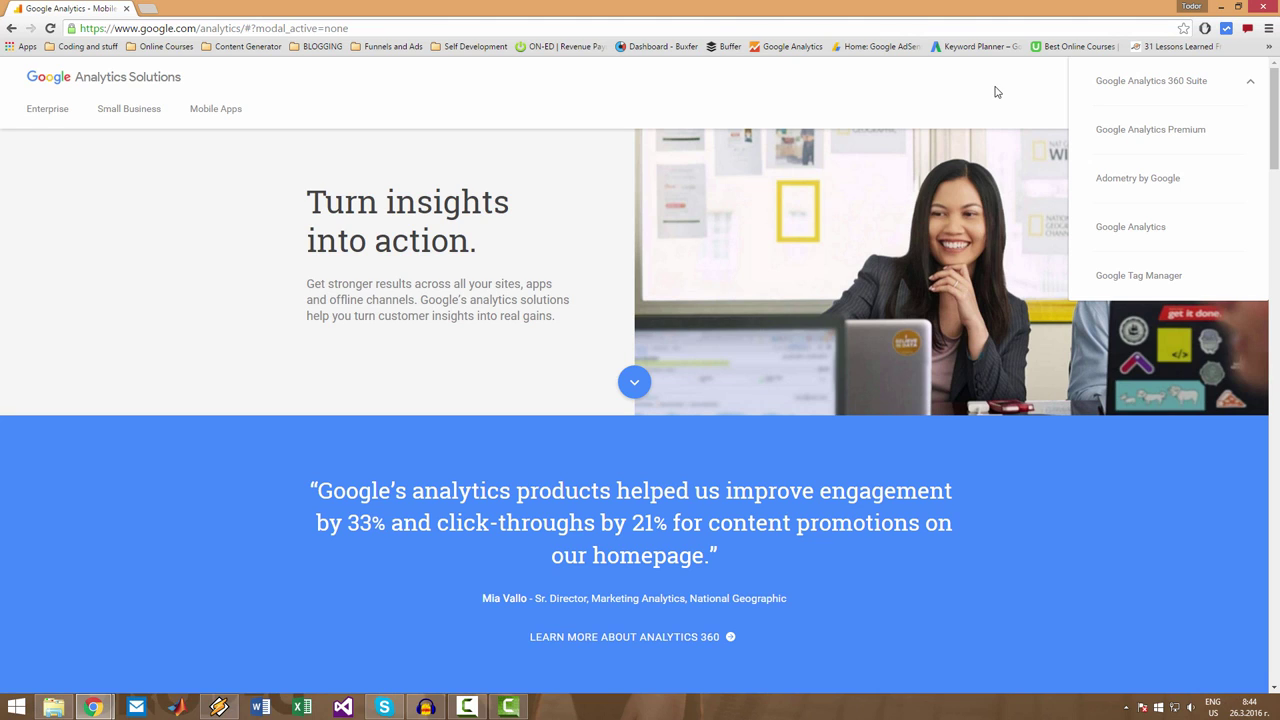
click(1130, 236)
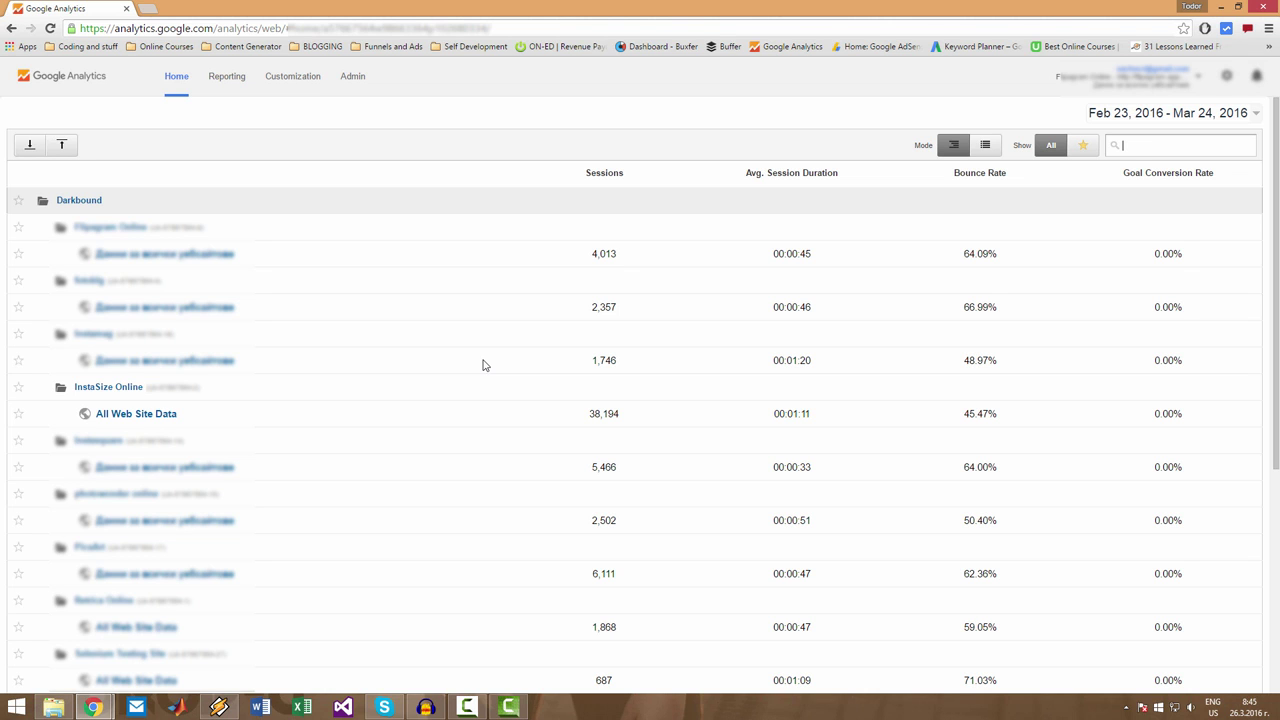
- Look through the account's website list and start creating a new property in the account administration
scroll(488, 360, down, 2)
scroll(488, 360, up, 1)
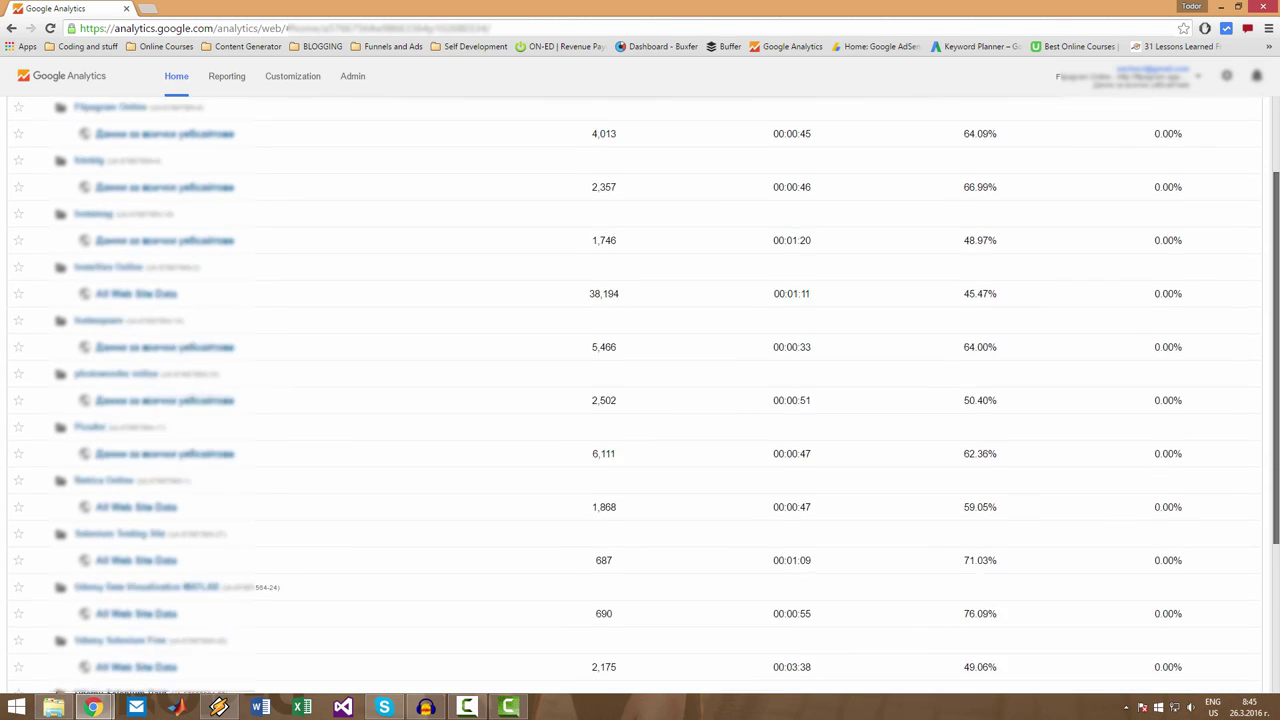
scroll(1257, 434, down, 1)
scroll(1257, 434, up, 3)
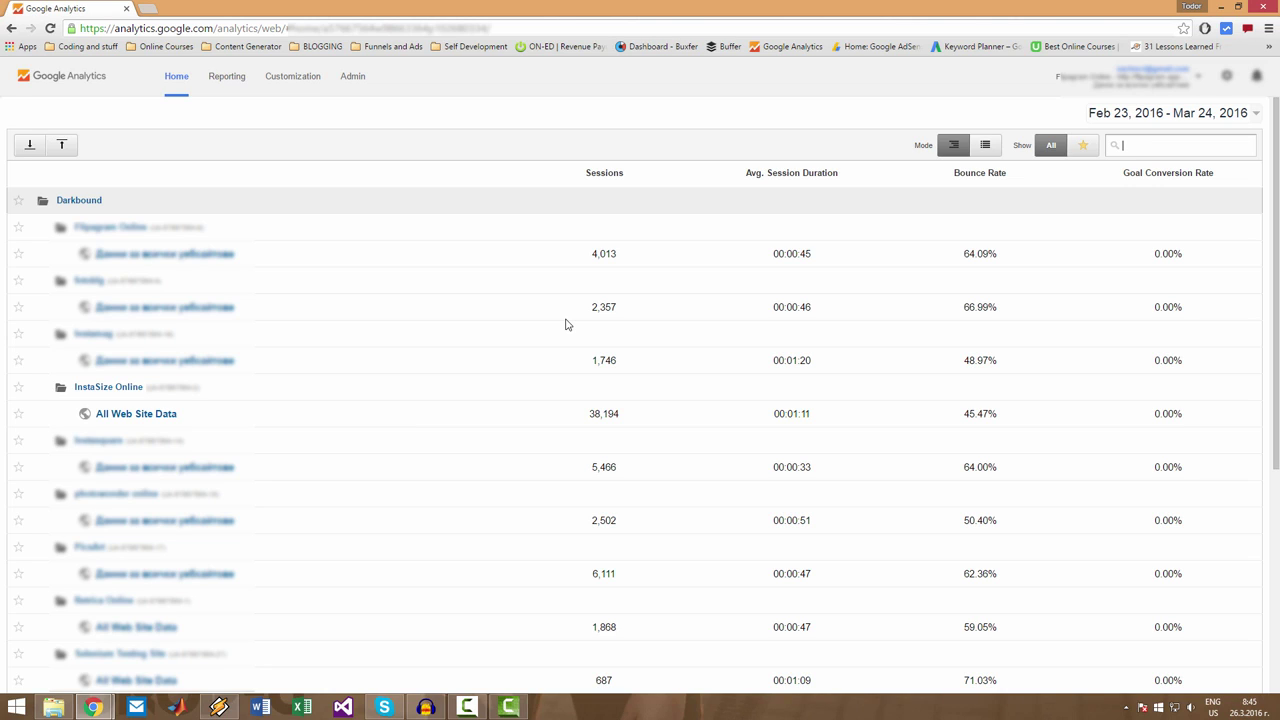
click(356, 84)
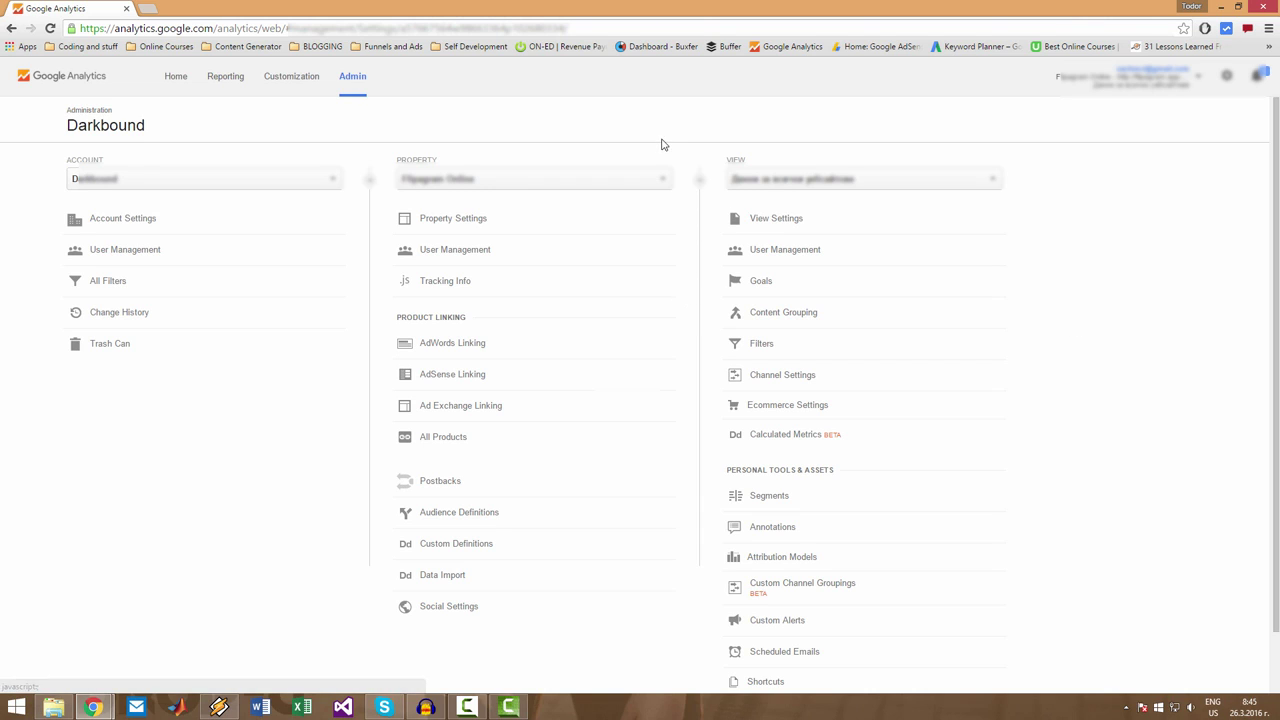
click(644, 177)
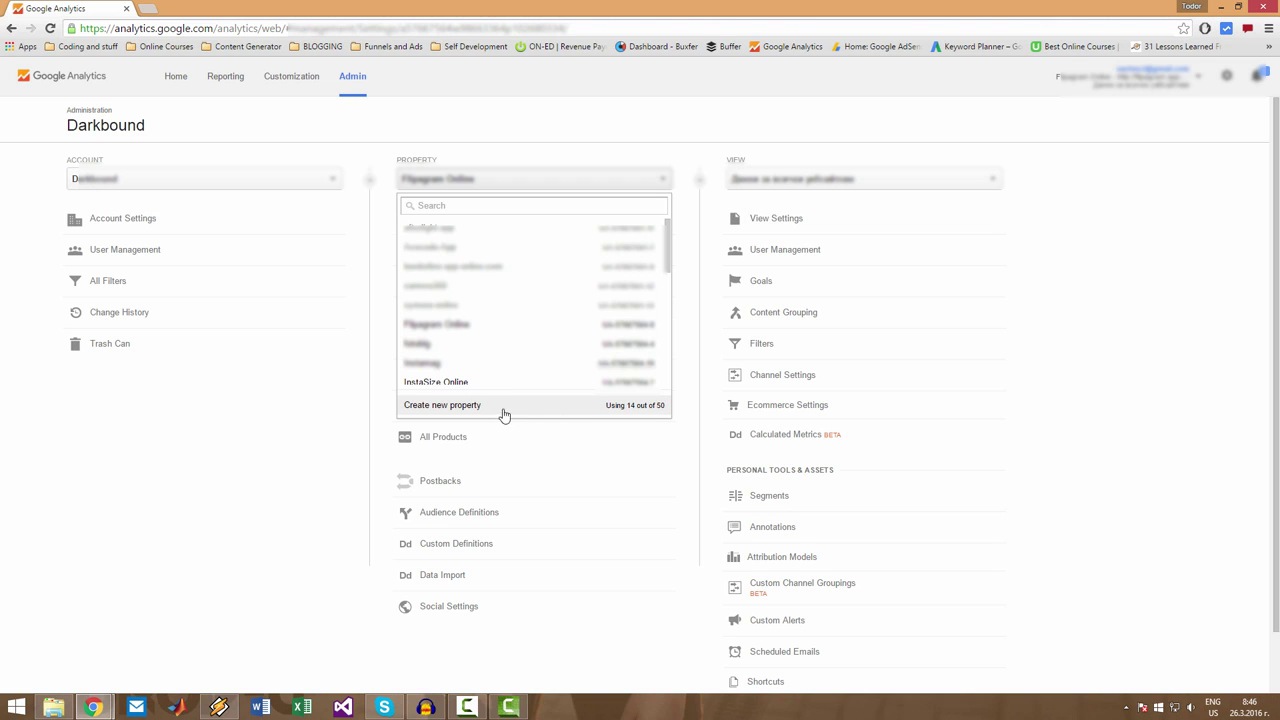
click(453, 407)
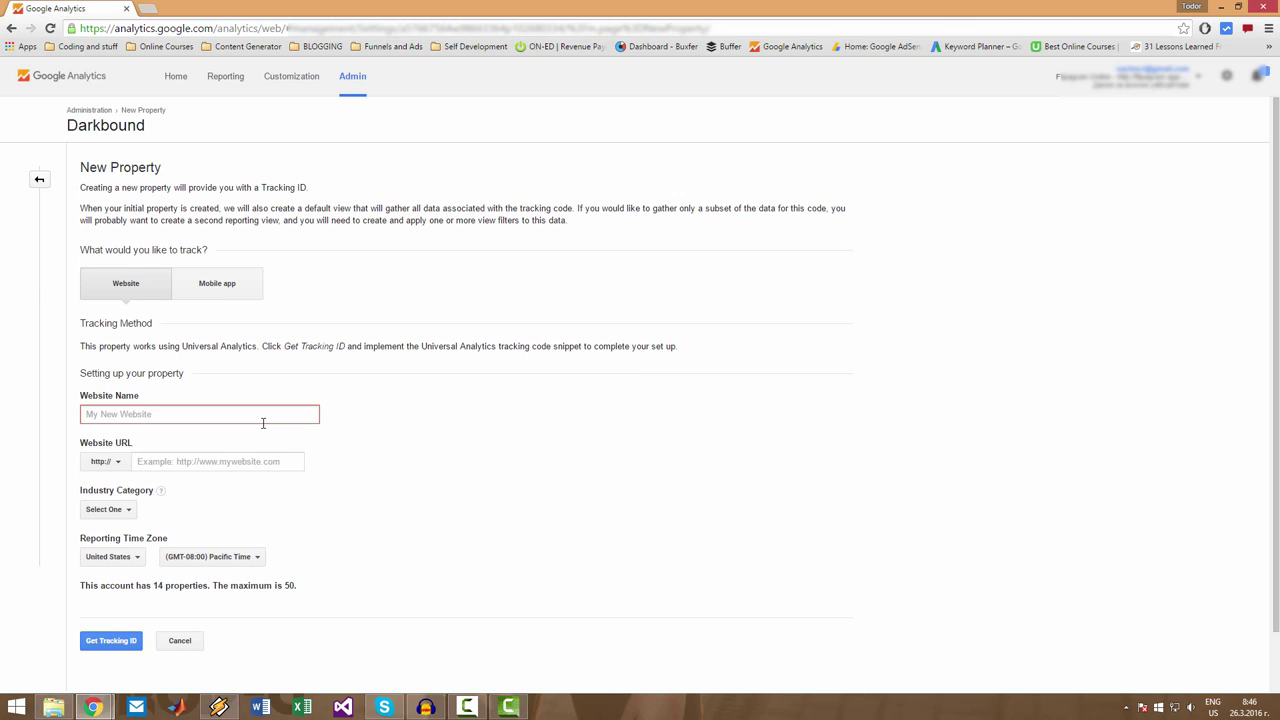
click(263, 423)
text(CymeraO)
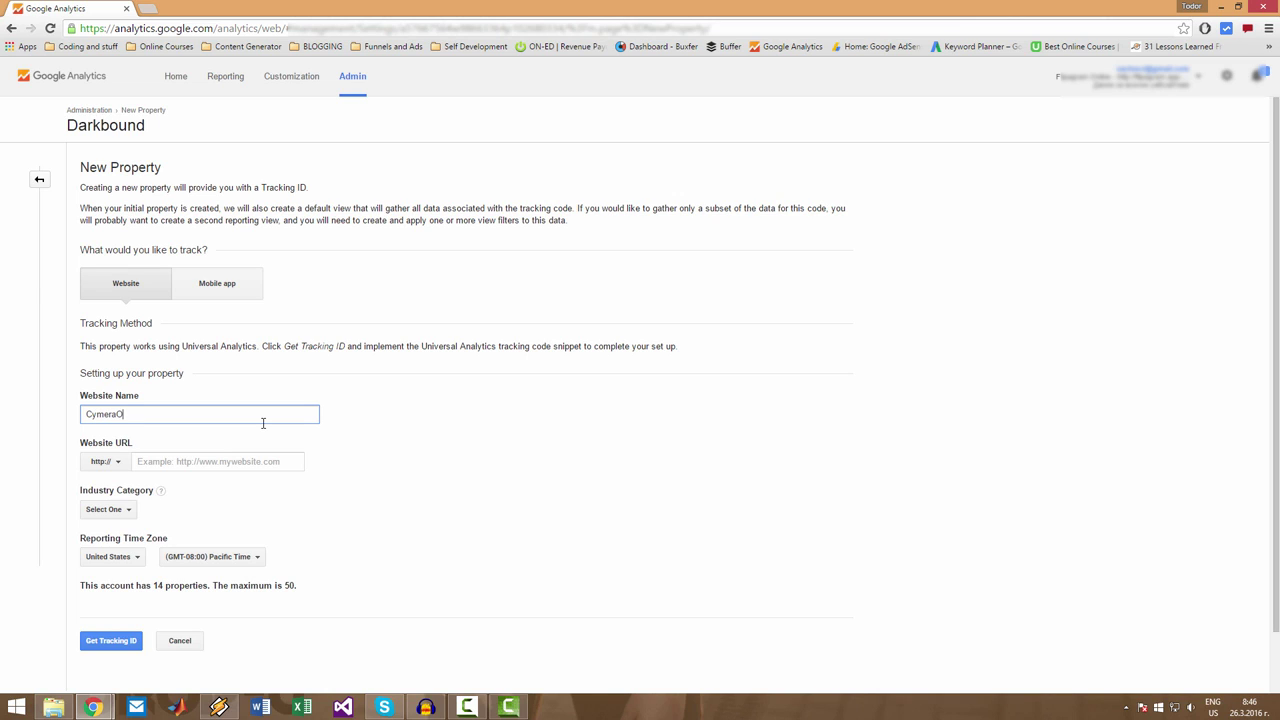
text(nline)
key(Tab)
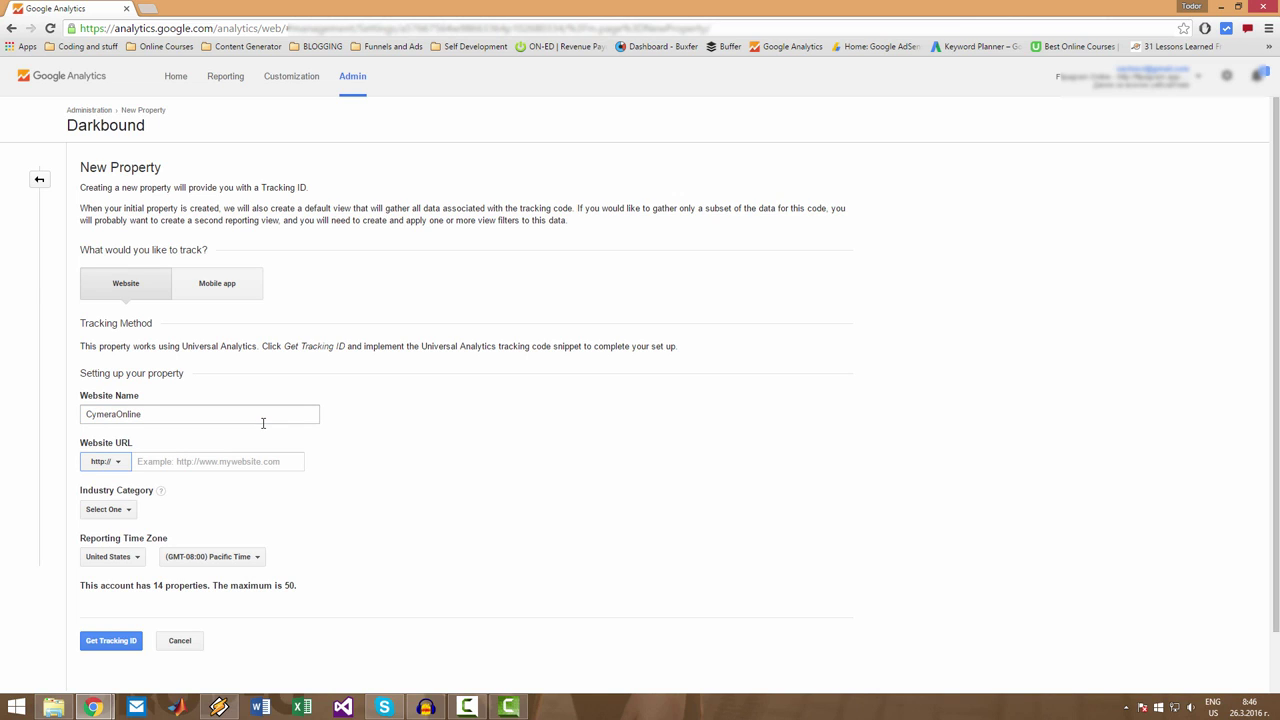
key(Tab)
key(ctrl+v)
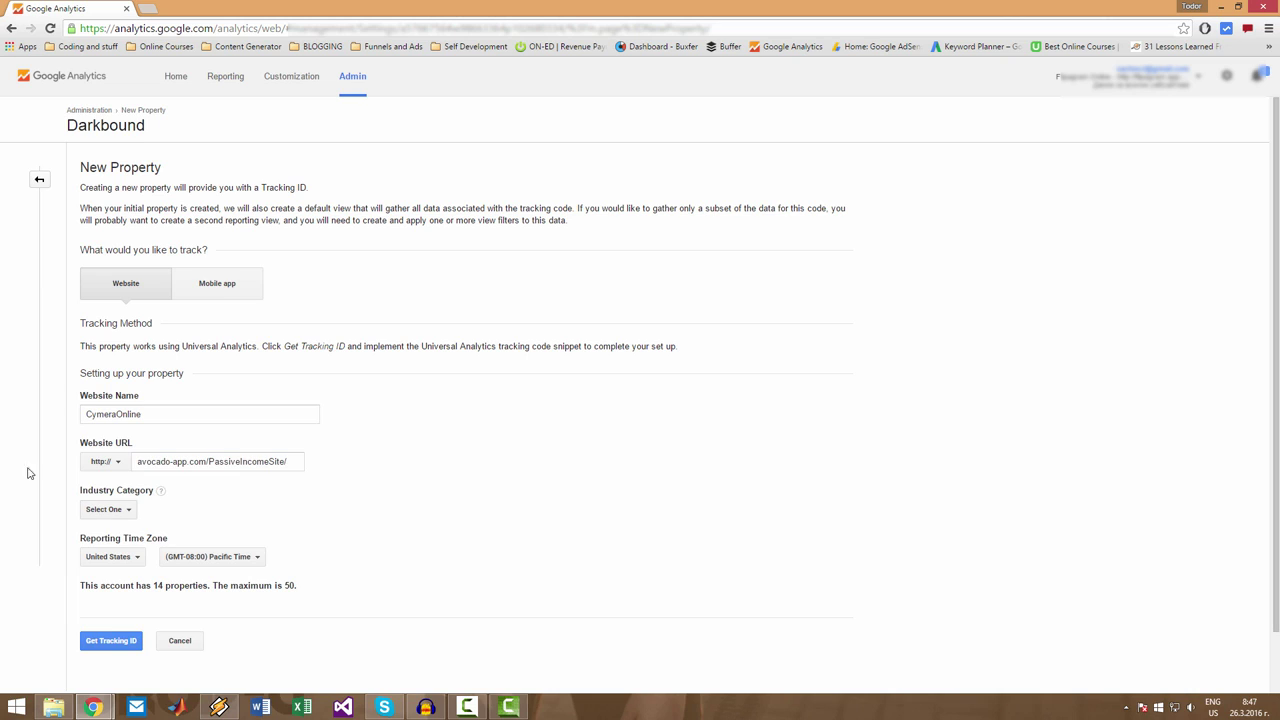
- Set the industry category to Arts and Entertainment and create the property to get its tracking ID
click(116, 507)
click(116, 505)
click(114, 509)
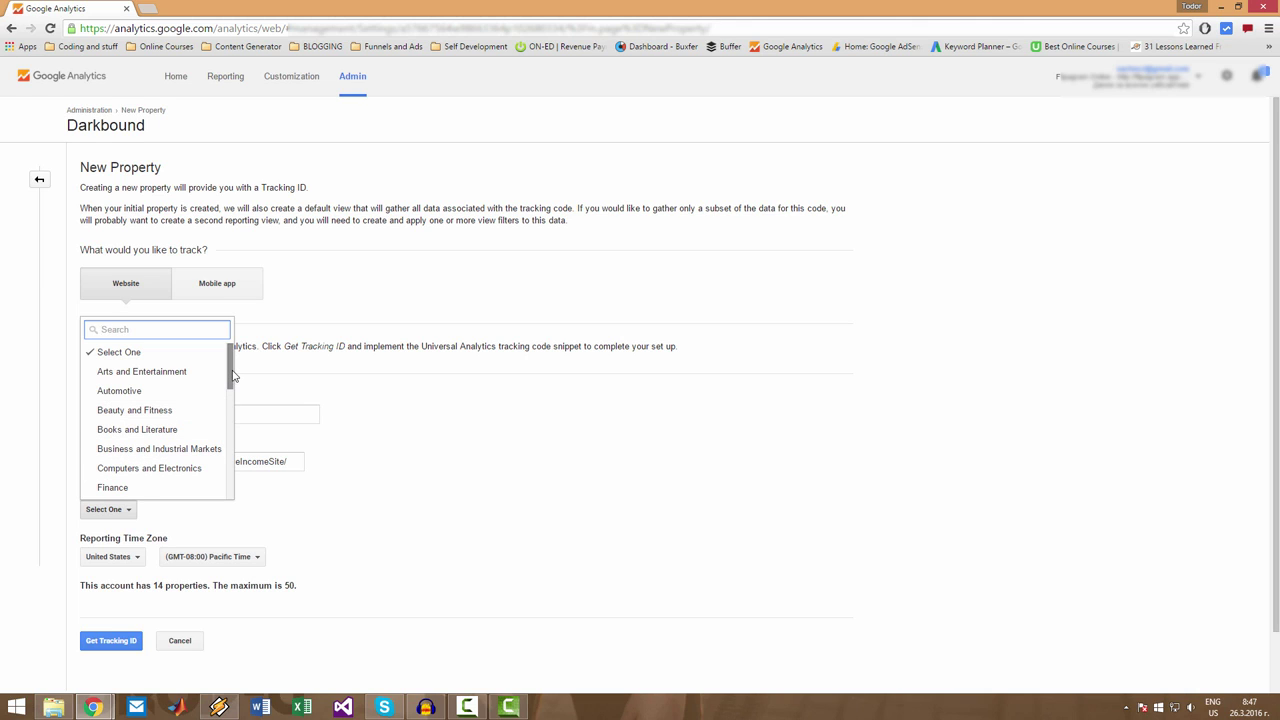
mouse_move(232, 376)
mouse_down()
mouse_move(231, 455)
mouse_move(231, 370)
mouse_up()
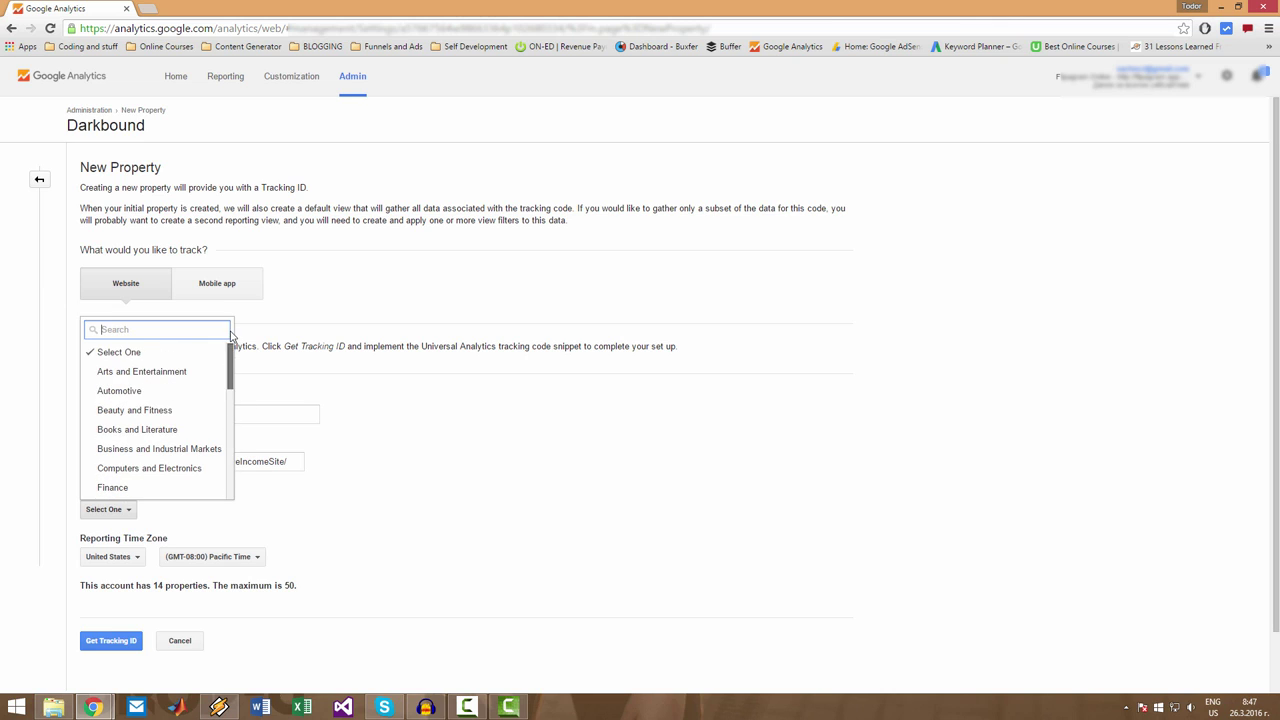
click(178, 372)
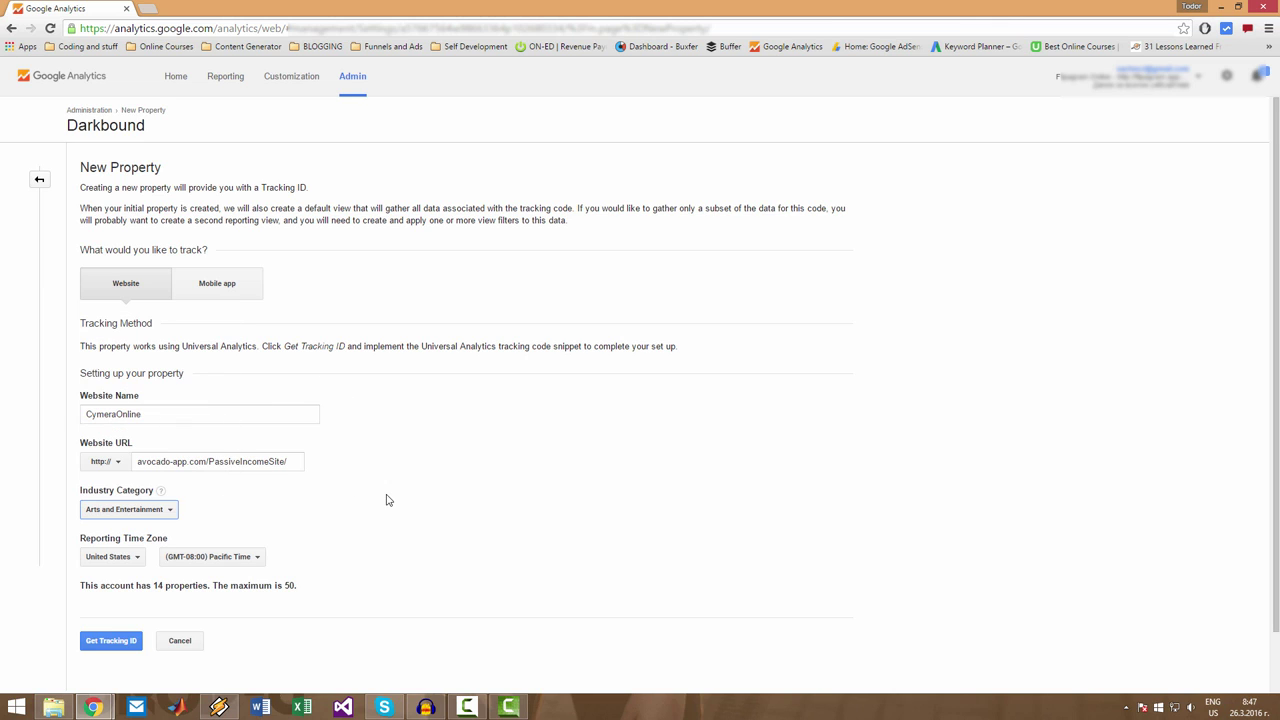
scroll(386, 500, down, 1)
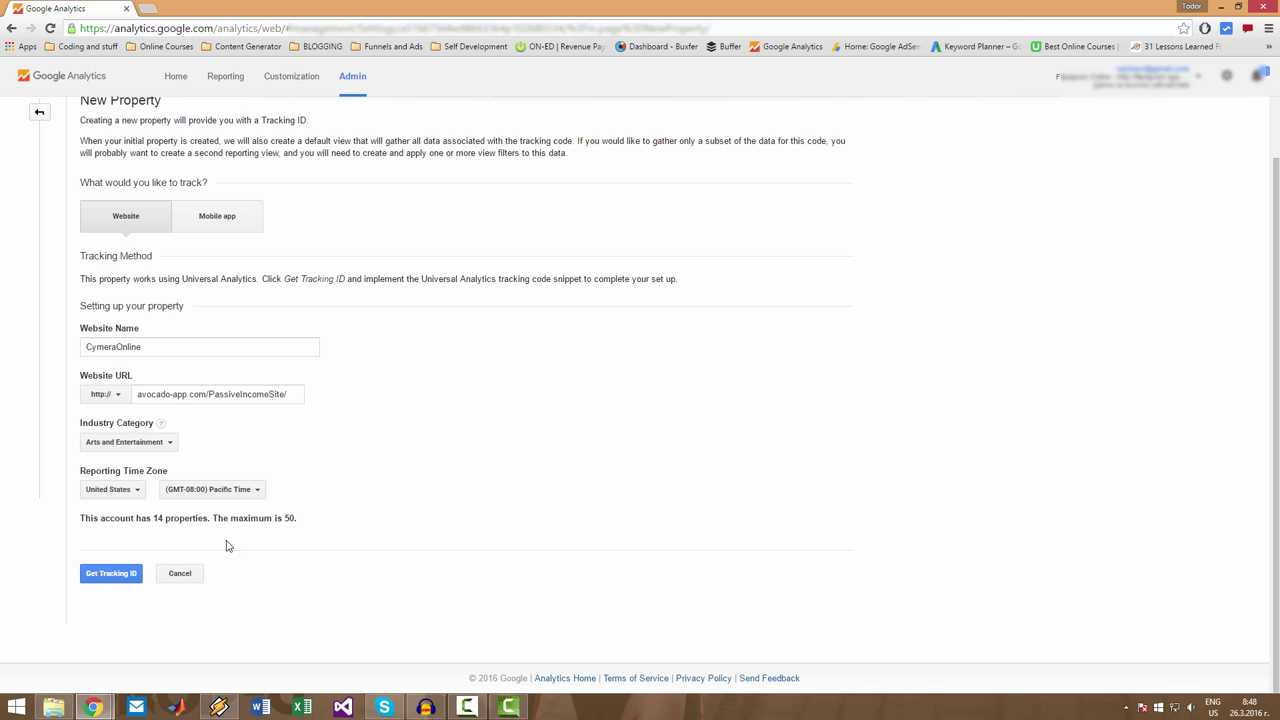
click(115, 573)
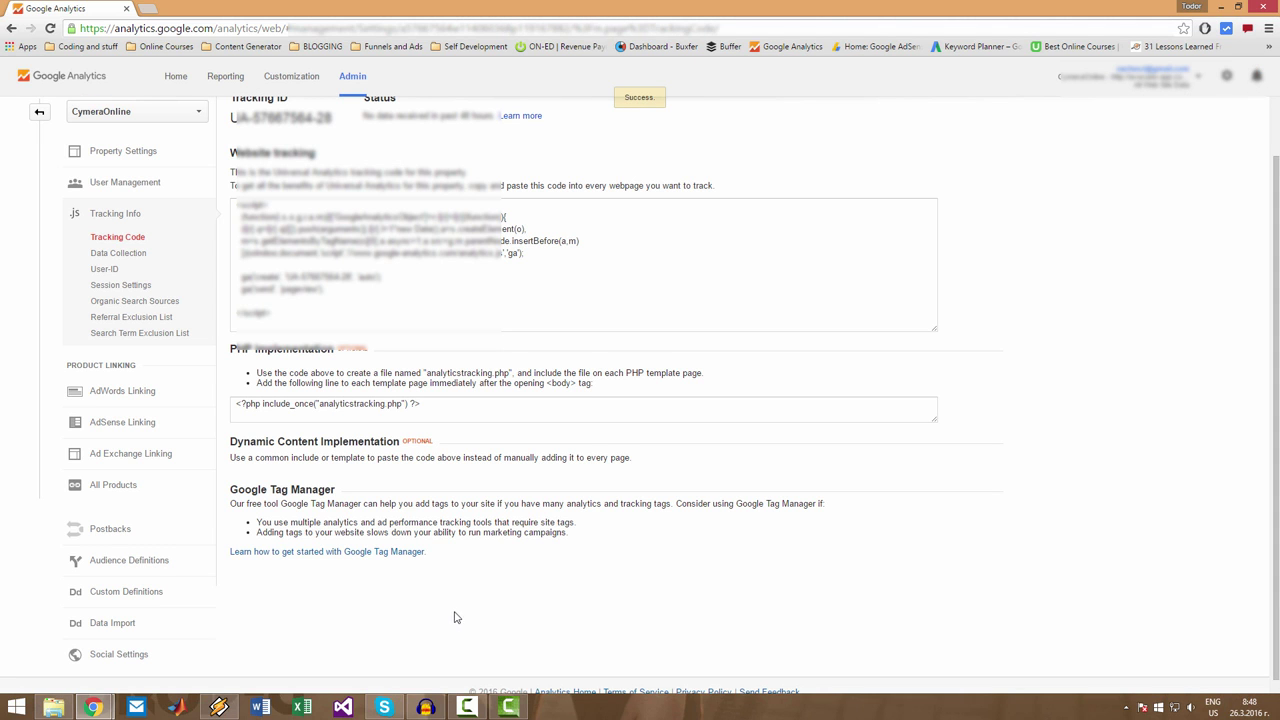
- Examine the new property's tracking ID and highlight the complete website tracking script
scroll(454, 617, up, 1)
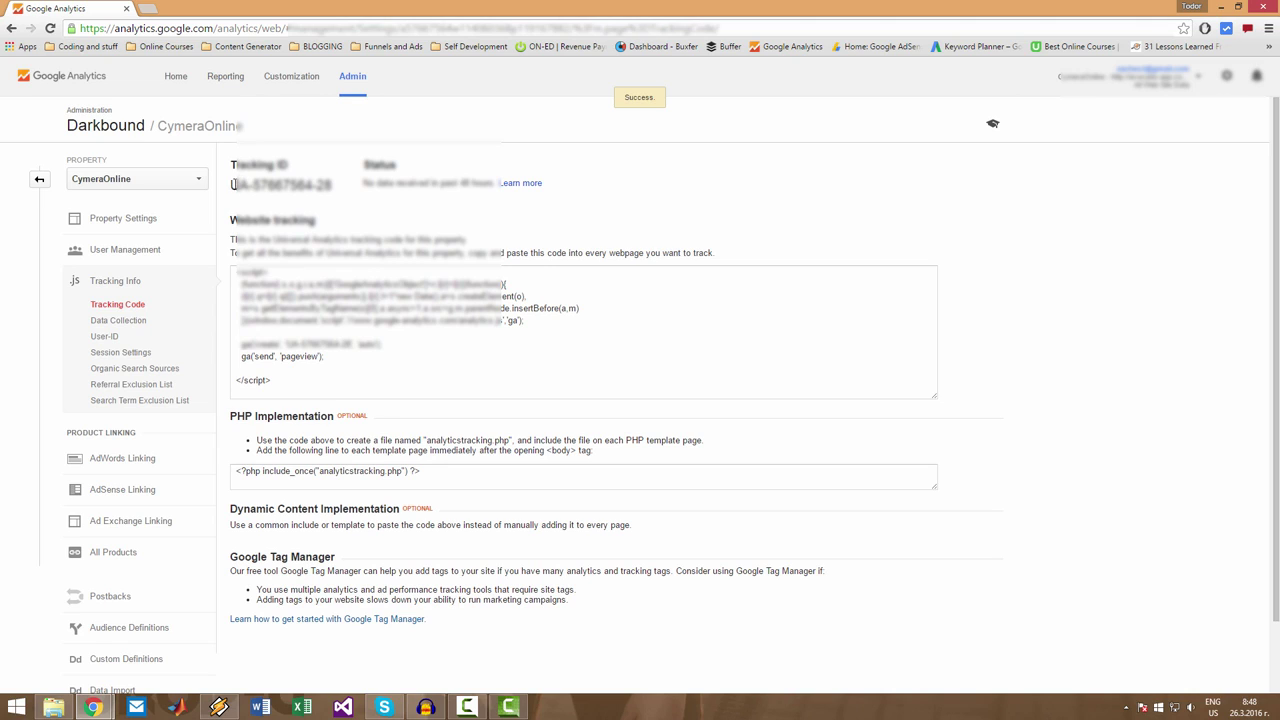
drag(231, 185, 332, 186)
click(312, 352)
key(ctrl+a)
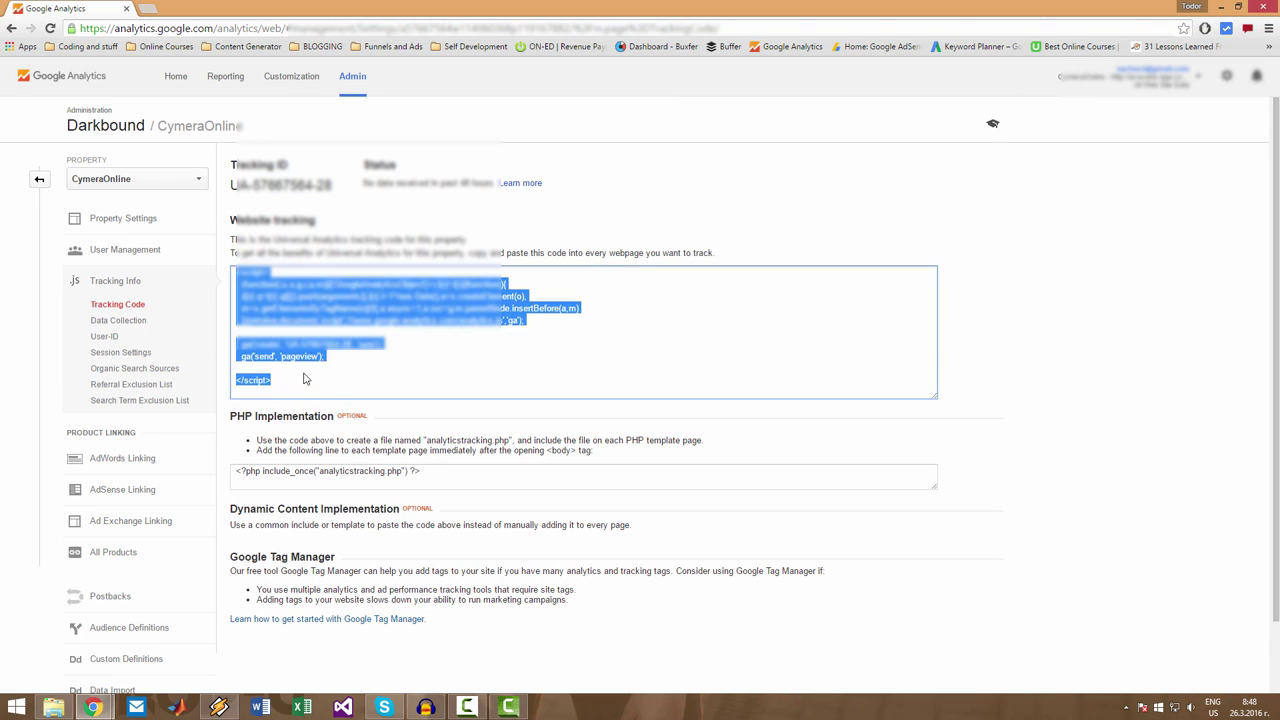
click(518, 322)
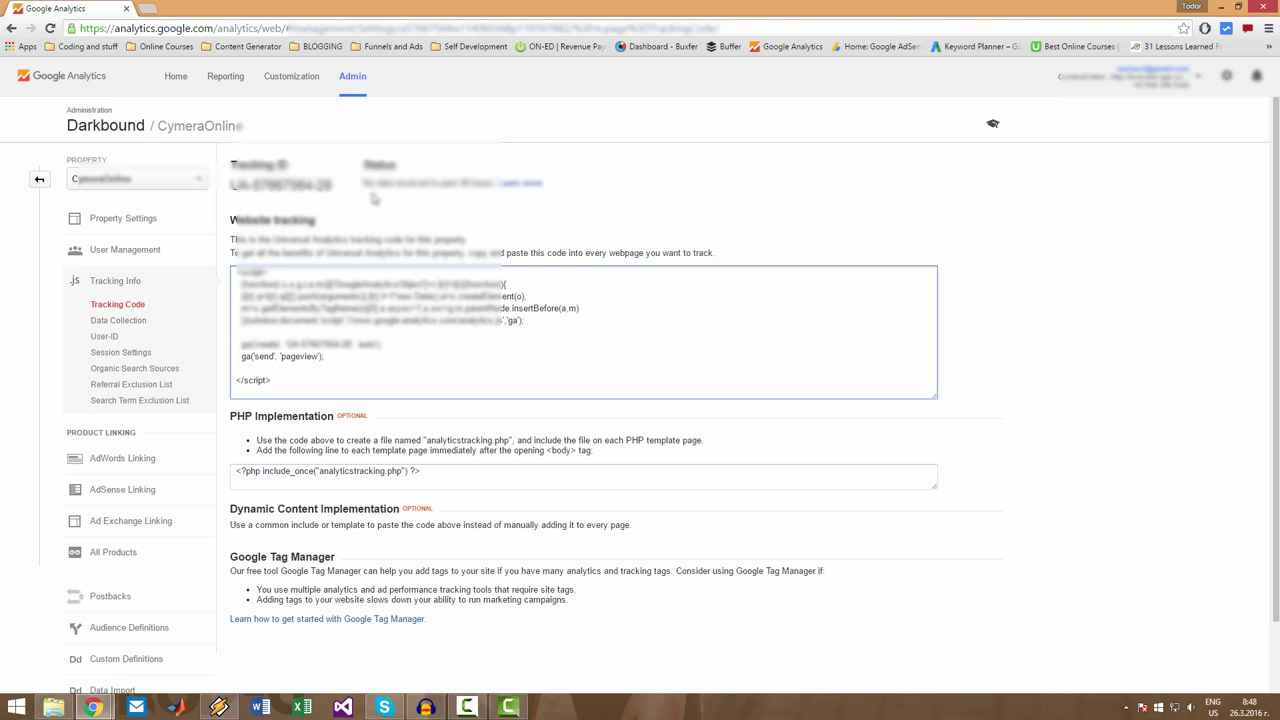
- Return to the administration overview and check the account's list of properties for CymeraOnline
click(354, 78)
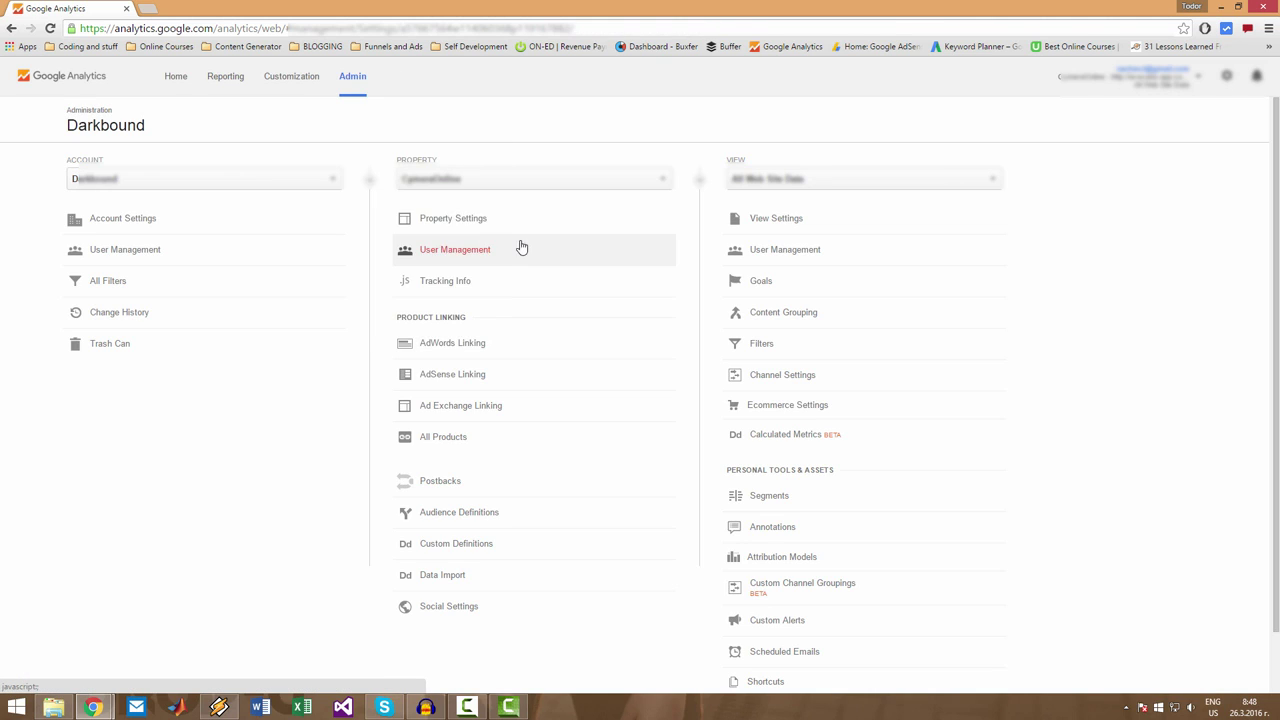
click(520, 178)
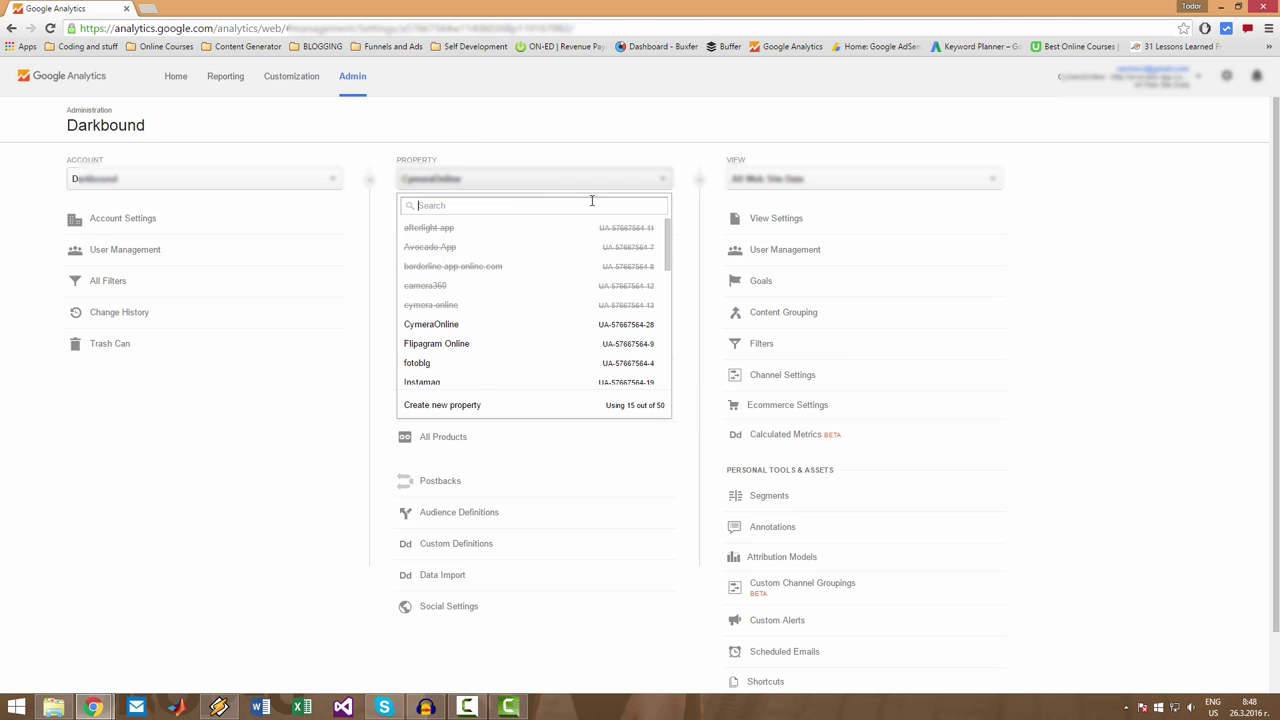
click(348, 500)
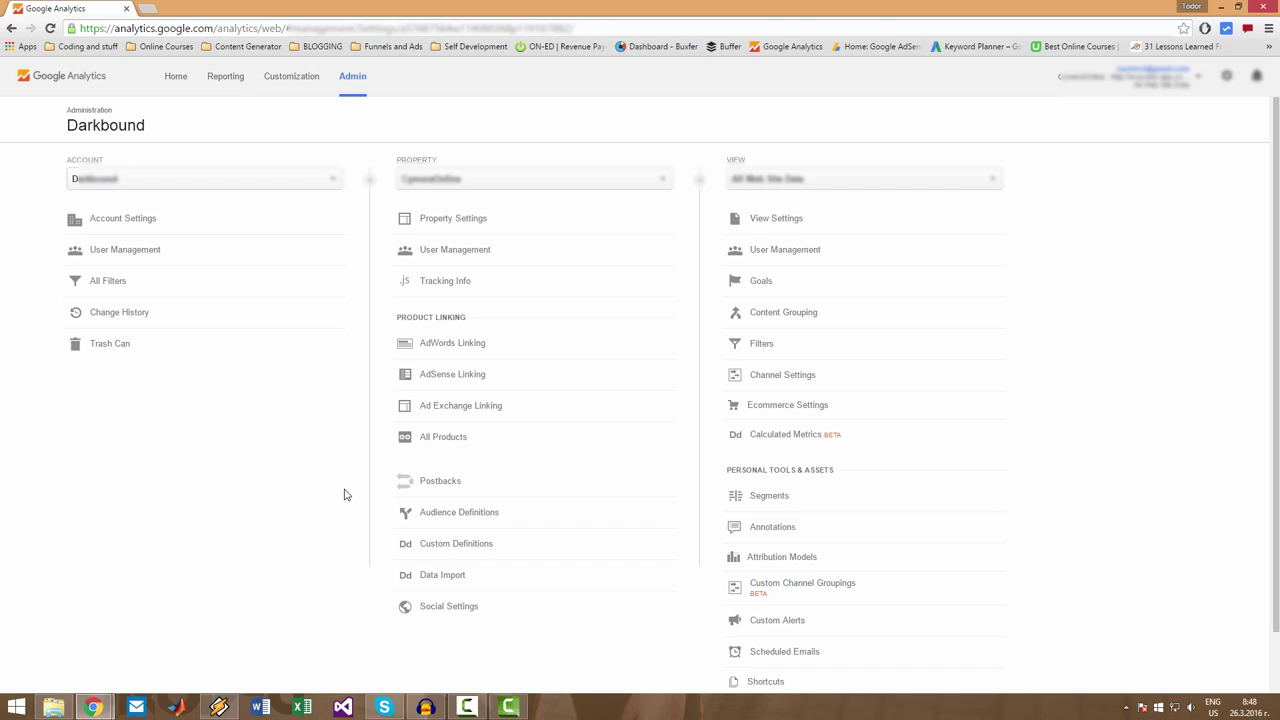